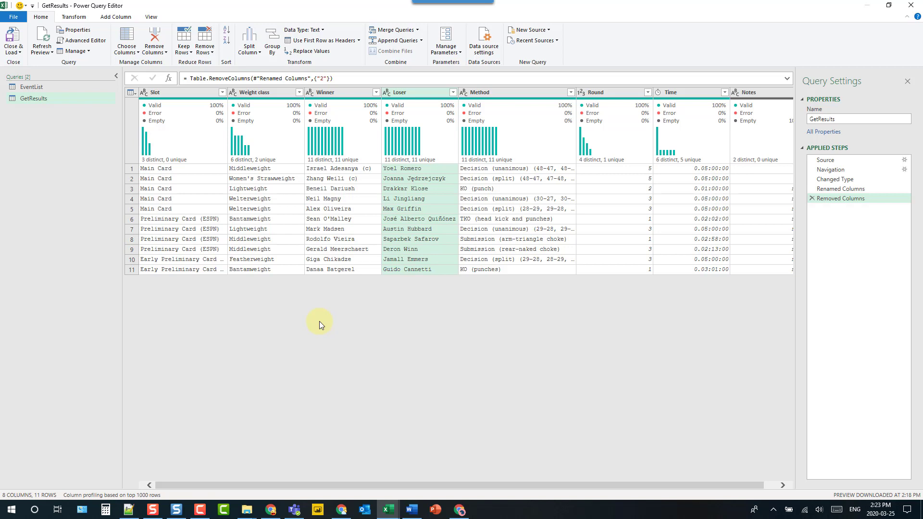
Look over the 11-bout Results table on the UFC 248 Wikipedia article.
{"action": "right_click", "coordinate": [54, 96]}
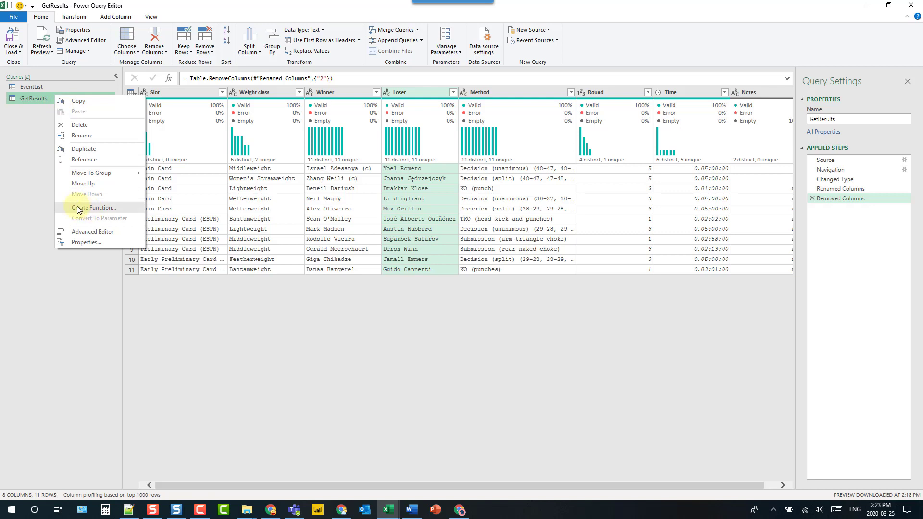
{"action": "left_click", "coordinate": [38, 175]}
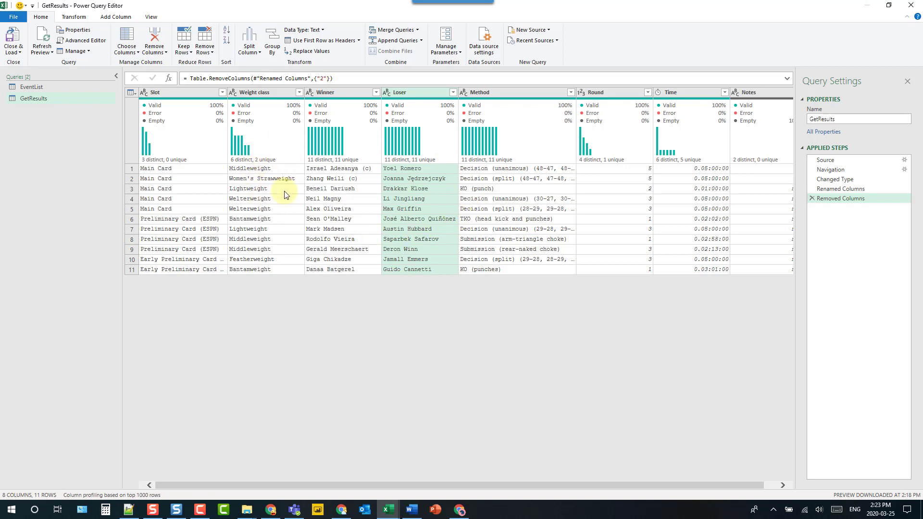
{"action": "left_click", "coordinate": [271, 510]}
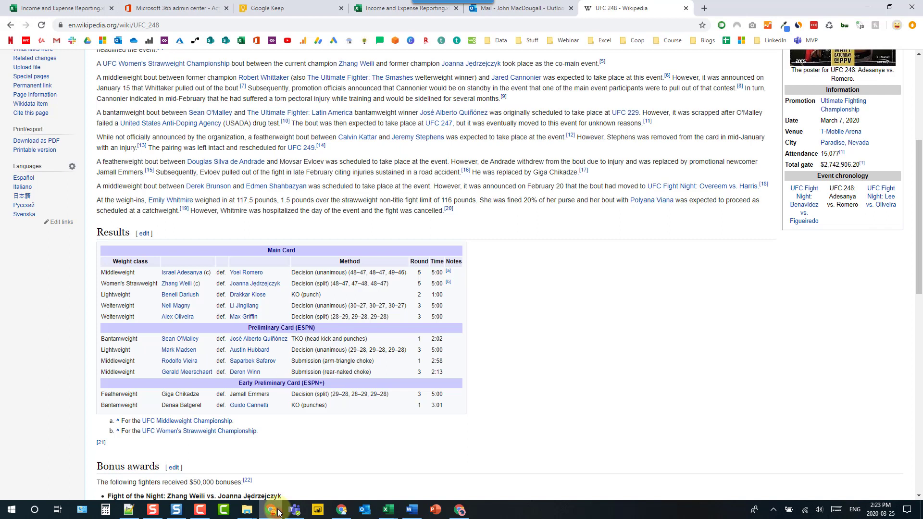
{"action": "scroll", "coordinate": [327, 118], "scroll_direction": "up", "scroll_amount": 5}
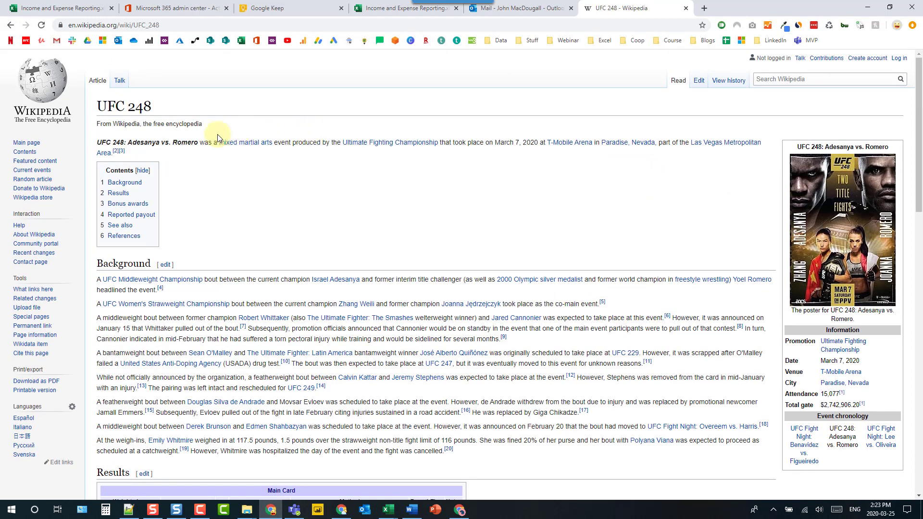
{"action": "scroll", "coordinate": [215, 182], "scroll_direction": "down", "scroll_amount": 3}
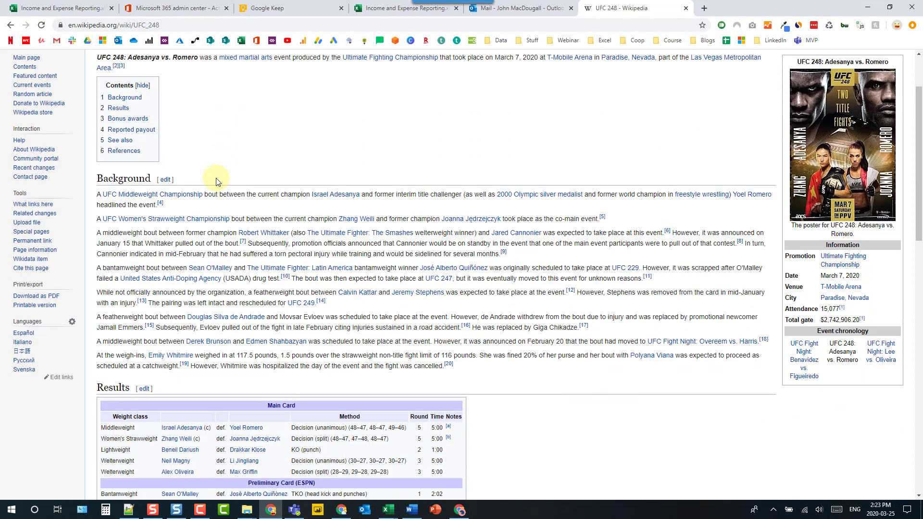
{"action": "scroll", "coordinate": [284, 380], "scroll_direction": "down", "scroll_amount": 2}
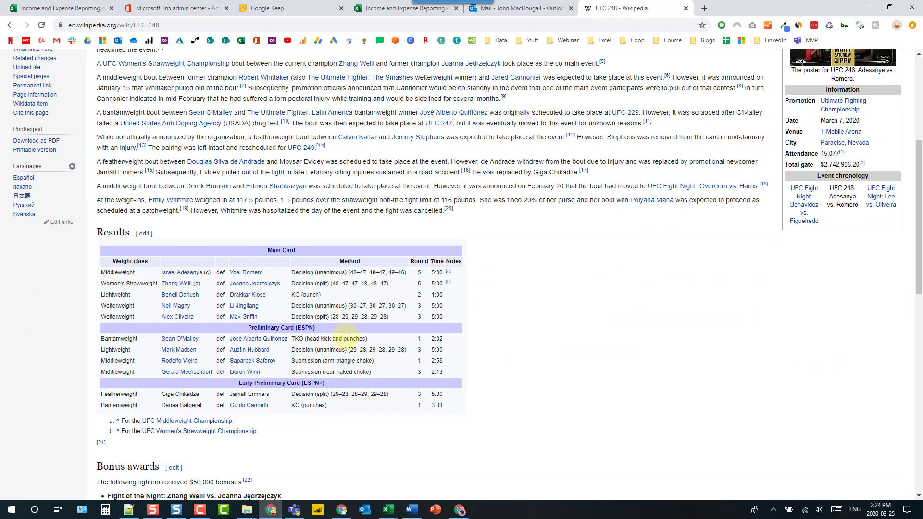
{"action": "left_click", "coordinate": [388, 510]}
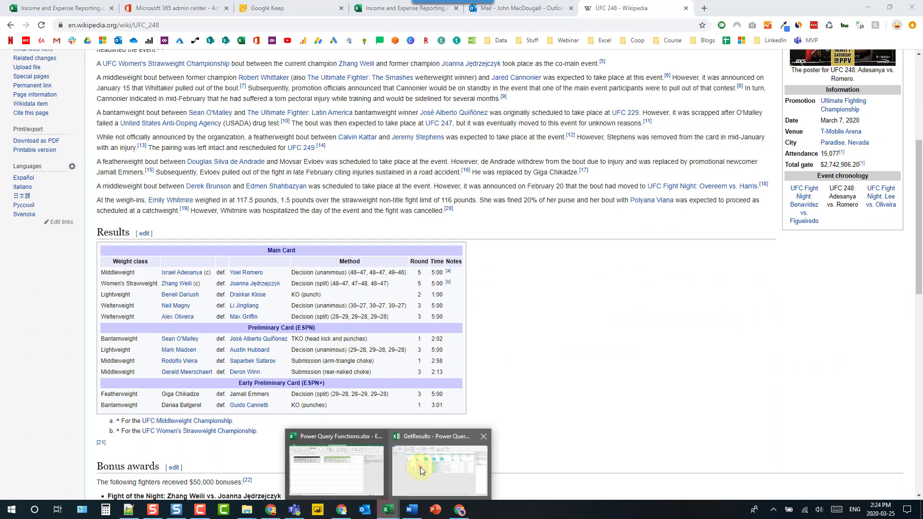
Return to the GetResults query and open the Home tab's Manage Parameters menu.
{"action": "left_click", "coordinate": [420, 466]}
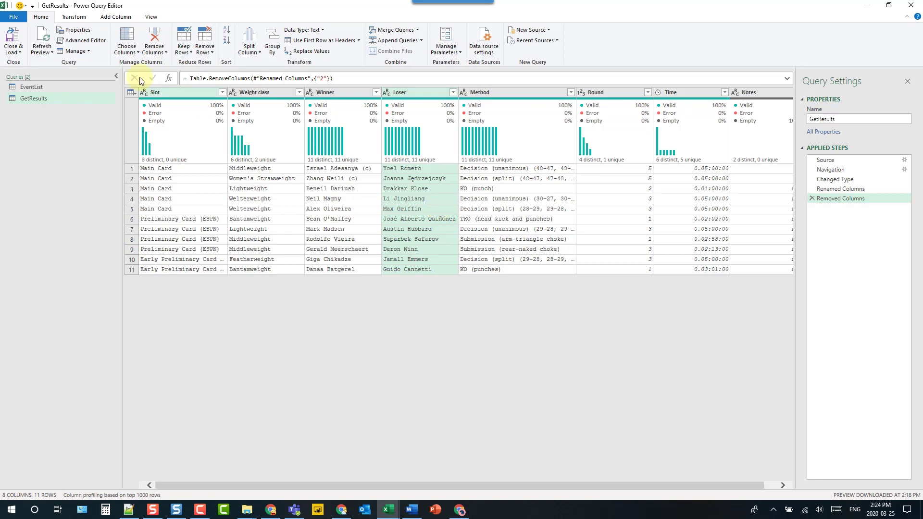
{"action": "left_click", "coordinate": [32, 14]}
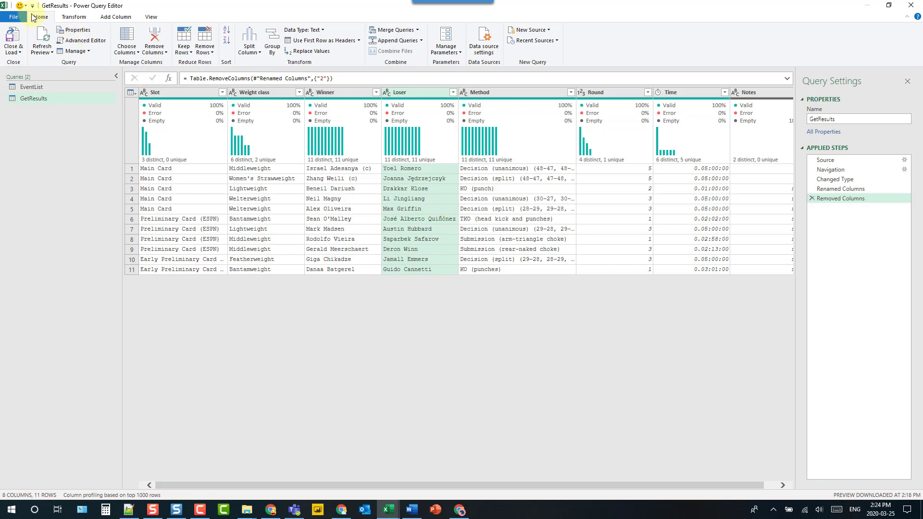
{"action": "left_click", "coordinate": [451, 57]}
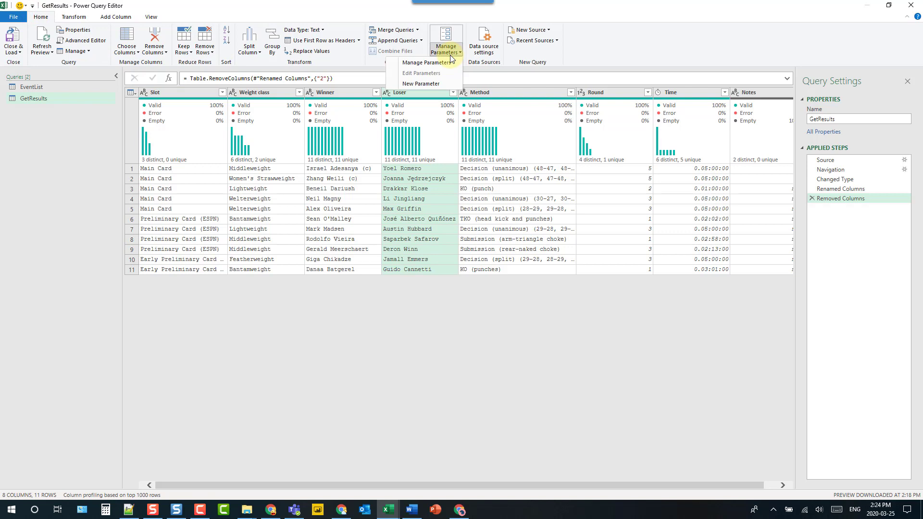
Create a new Text-type parameter named URL and copy the UFC 248 page address from Chrome.
{"action": "left_click", "coordinate": [428, 82]}
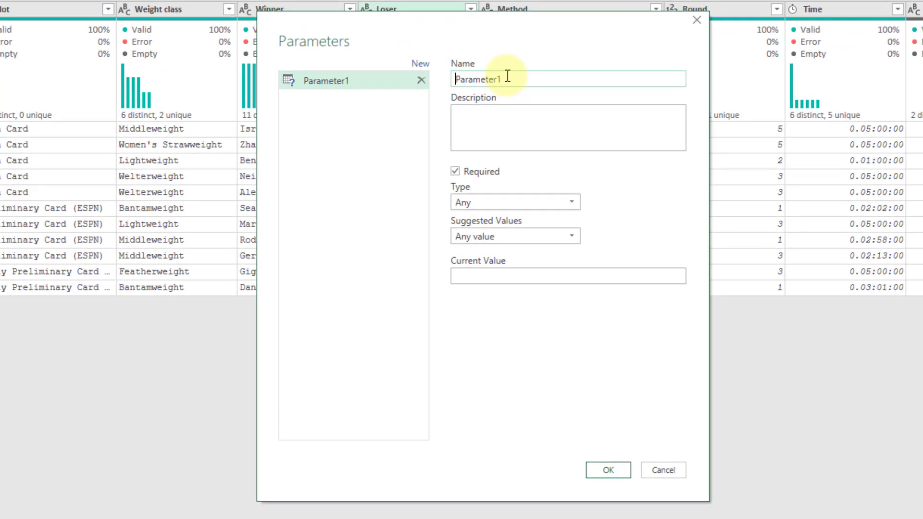
{"action": "double_click", "coordinate": [476, 136]}
{"action": "type", "text": "URL"}
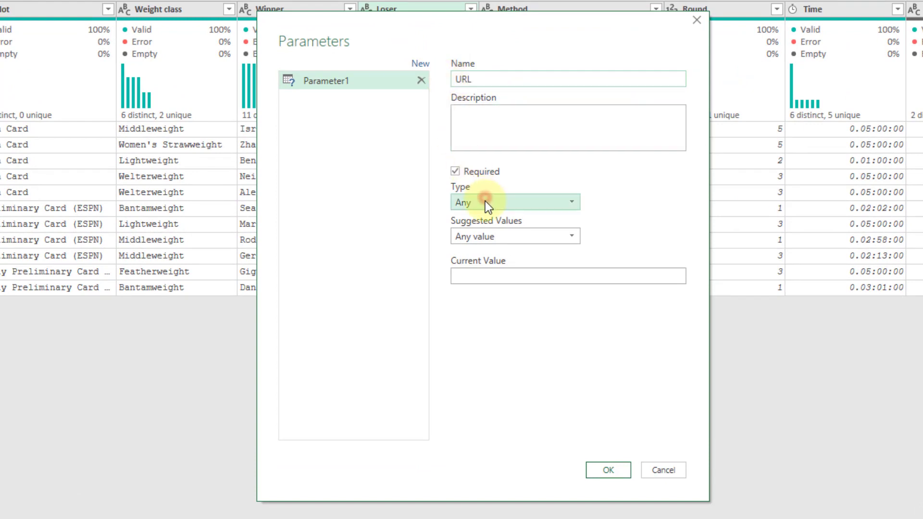
{"action": "left_click", "coordinate": [485, 202]}
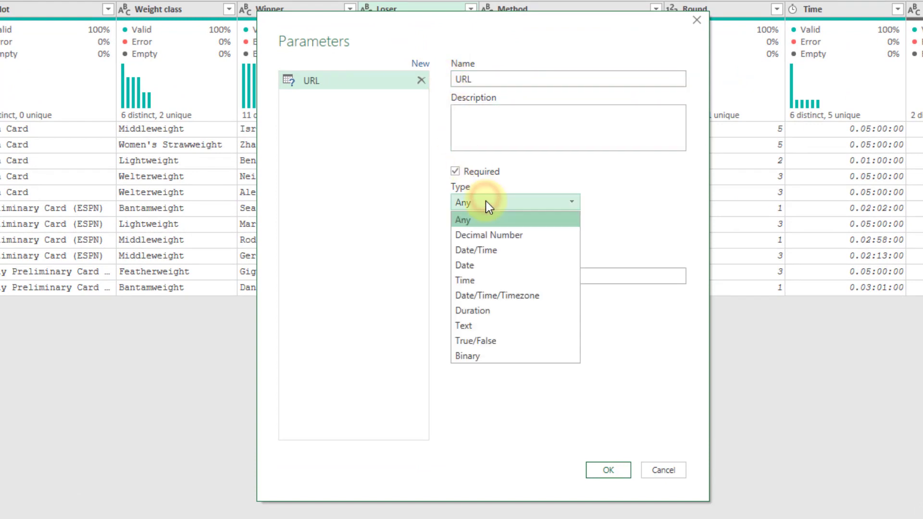
{"action": "left_click", "coordinate": [478, 325]}
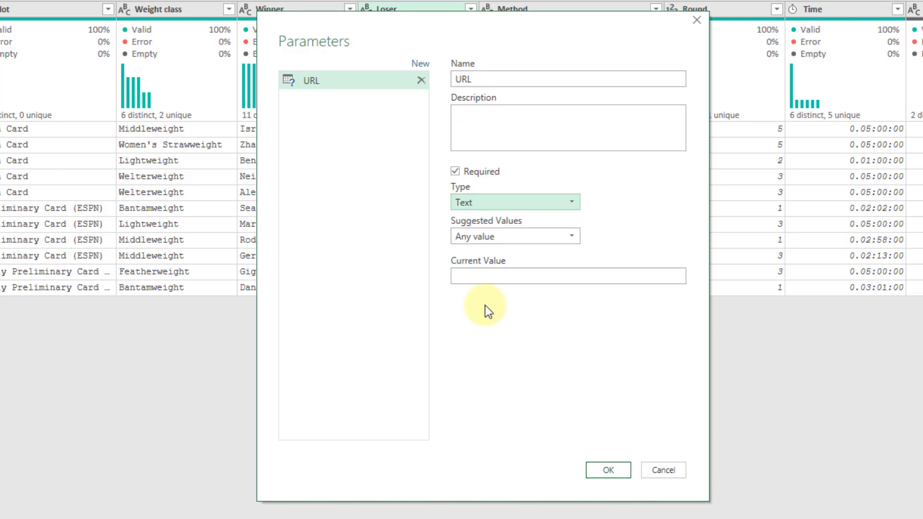
{"action": "left_click", "coordinate": [491, 275]}
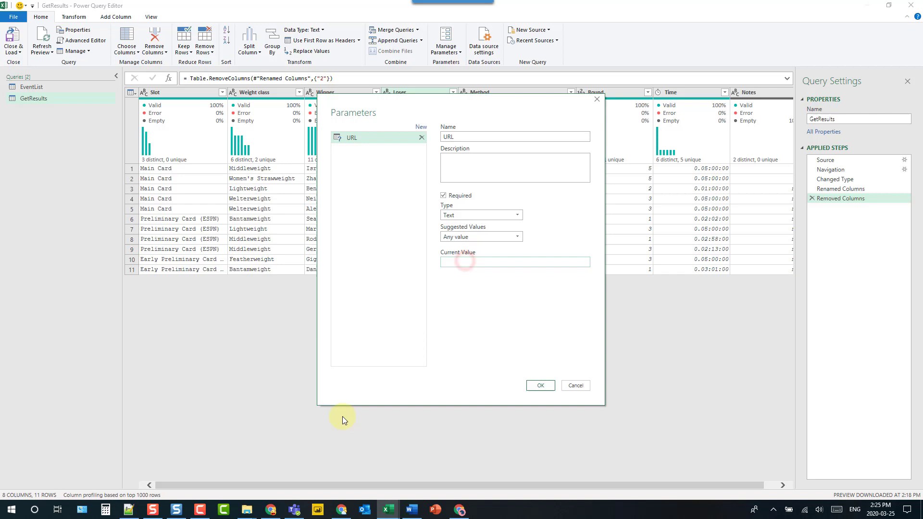
{"action": "left_click", "coordinate": [270, 510]}
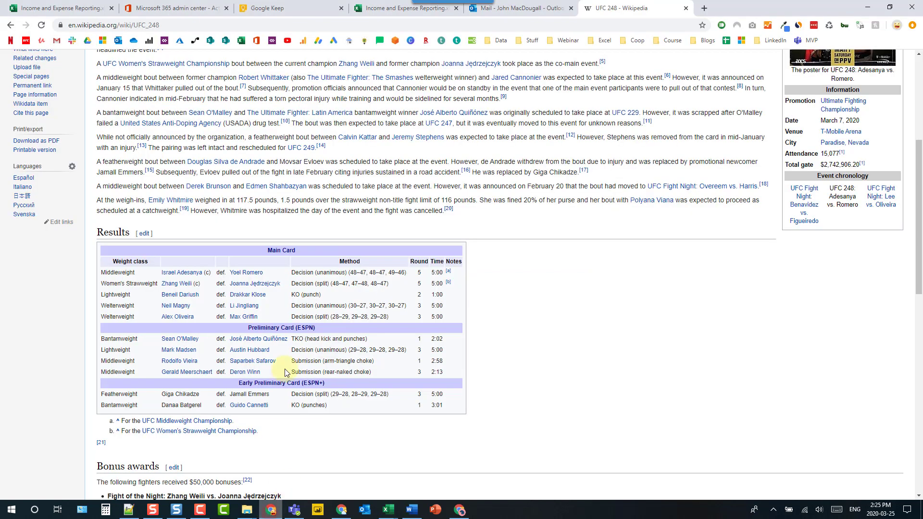
{"action": "left_click", "coordinate": [210, 25]}
{"action": "key", "text": "ctrl+c"}
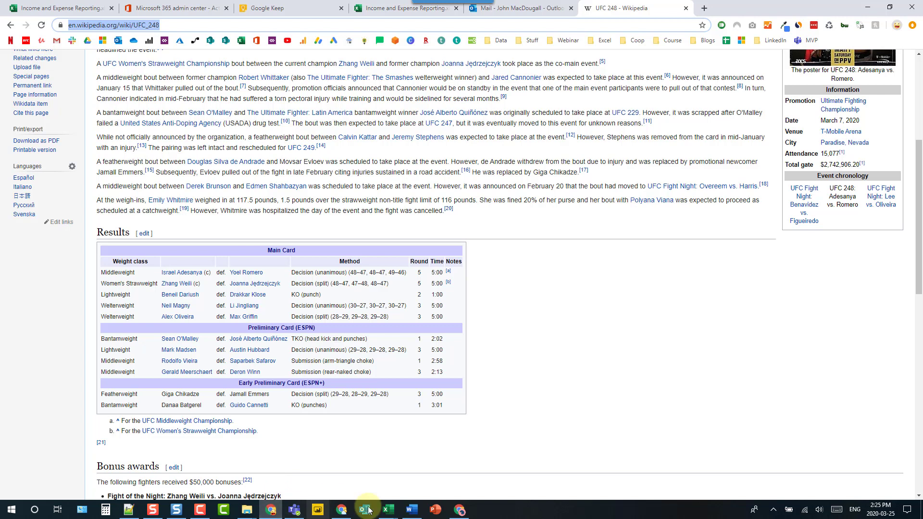
{"action": "mouse_move", "coordinate": [389, 510]}
{"action": "left_click", "coordinate": [411, 484]}
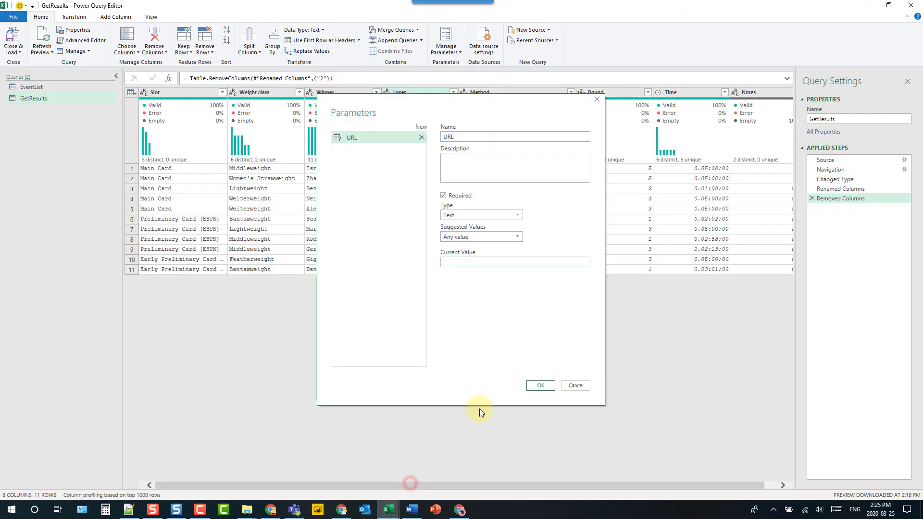
{"action": "left_click", "coordinate": [489, 262]}
{"action": "key", "text": "ctrl+v"}
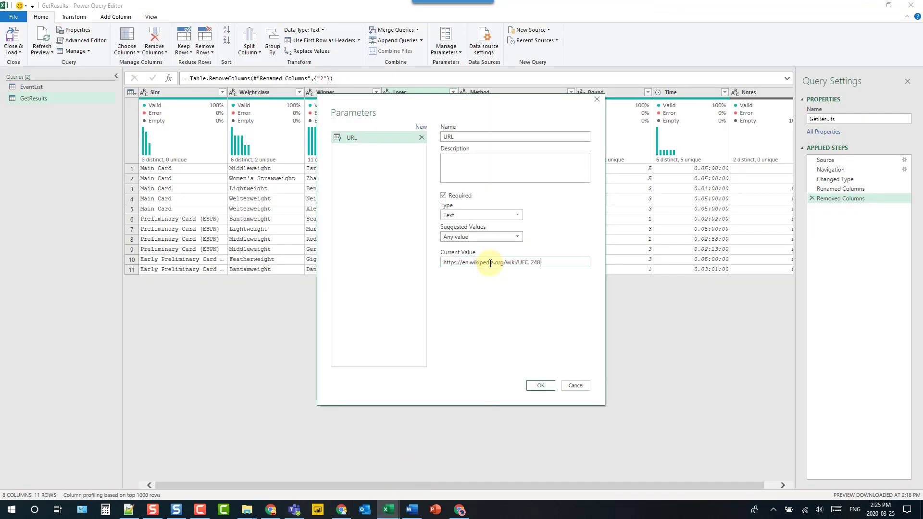
{"action": "left_click", "coordinate": [540, 385]}
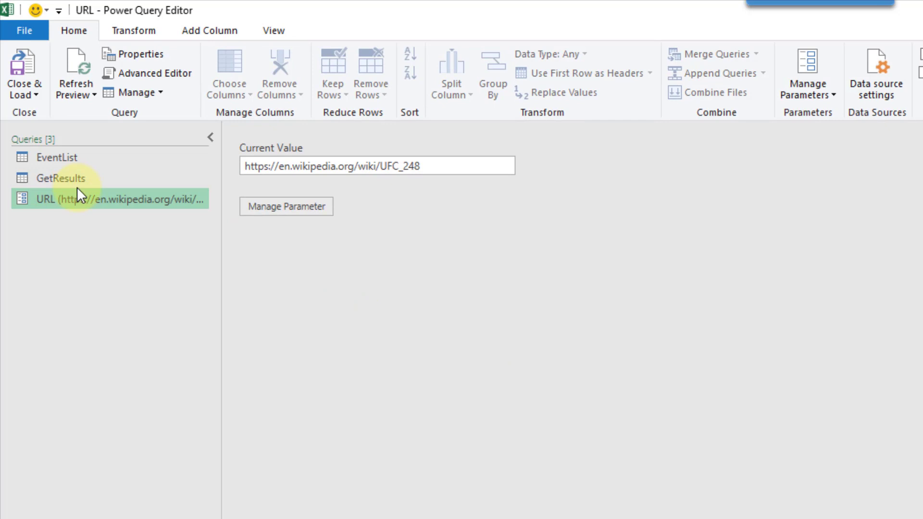
Replace the hard-coded page address in GetResults' Source step formula with the URL parameter.
{"action": "left_click", "coordinate": [73, 179]}
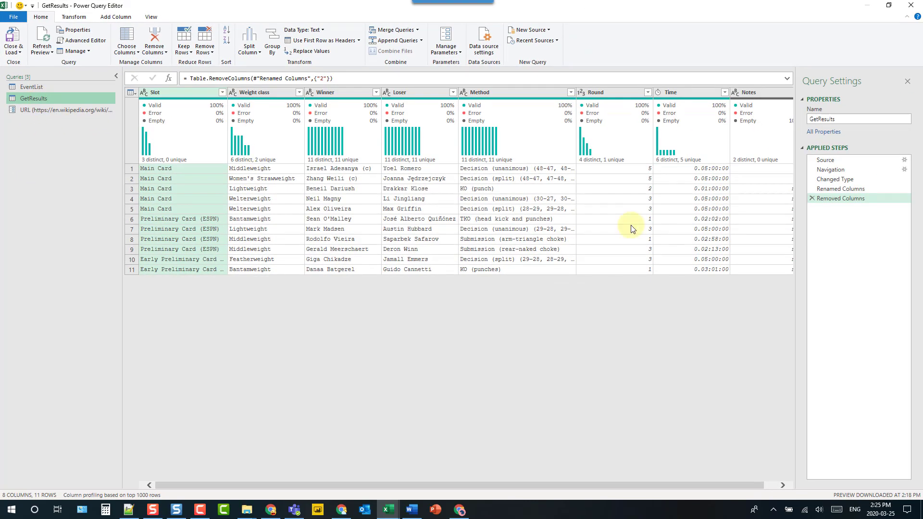
{"action": "left_click", "coordinate": [827, 162]}
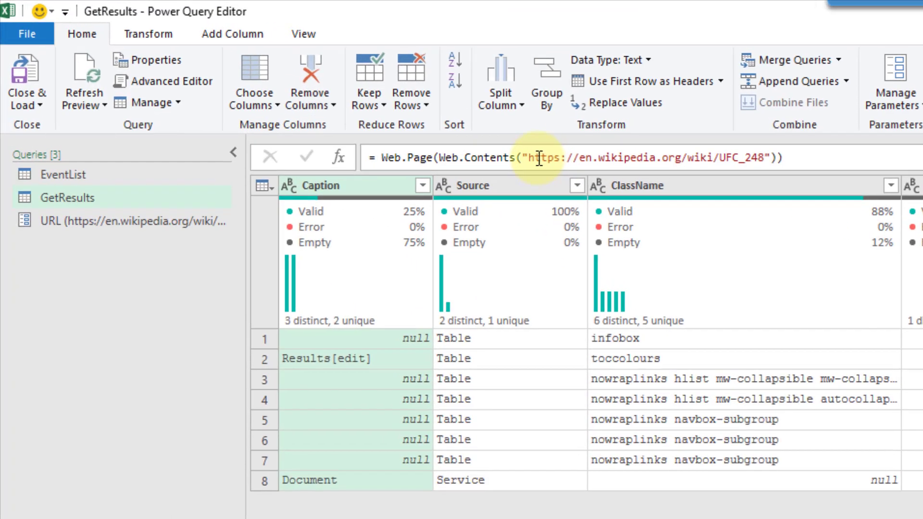
{"action": "left_click", "coordinate": [548, 159]}
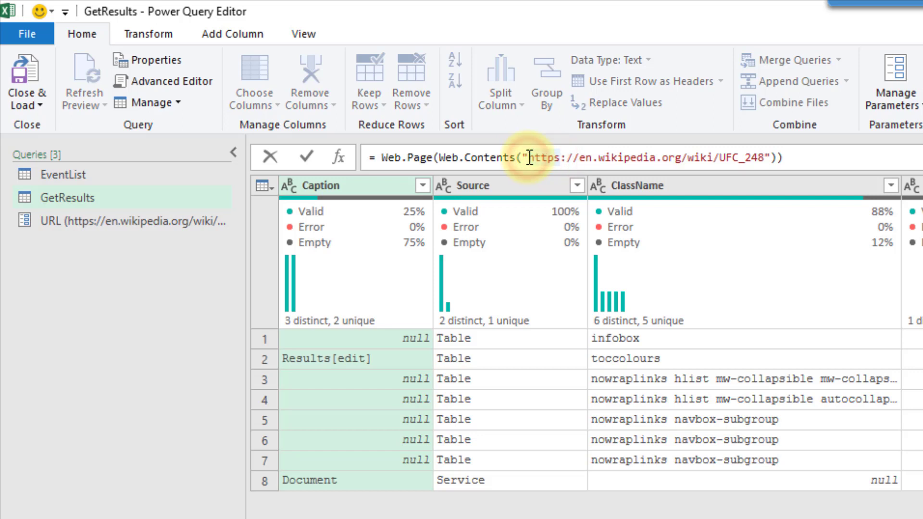
{"action": "left_click_drag", "start_coordinate": [529, 157], "coordinate": [767, 158]}
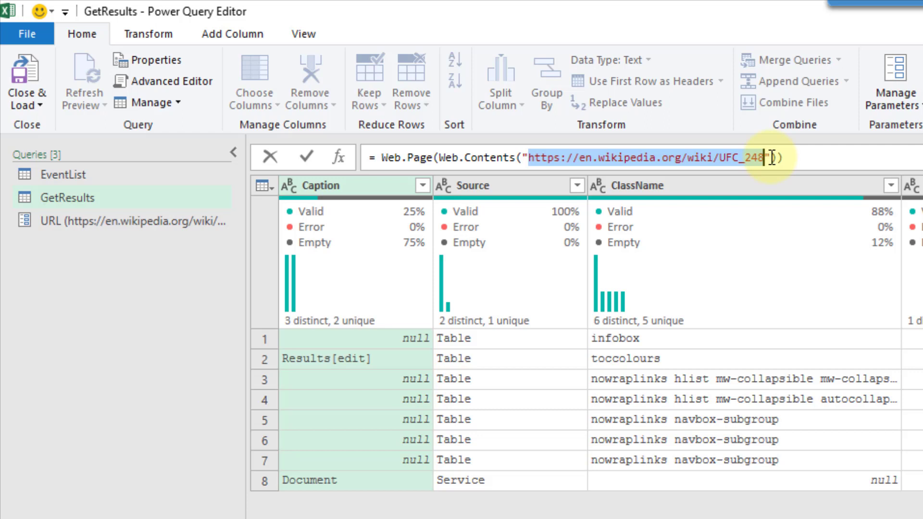
{"action": "left_click_drag", "start_coordinate": [771, 158], "coordinate": [522, 158]}
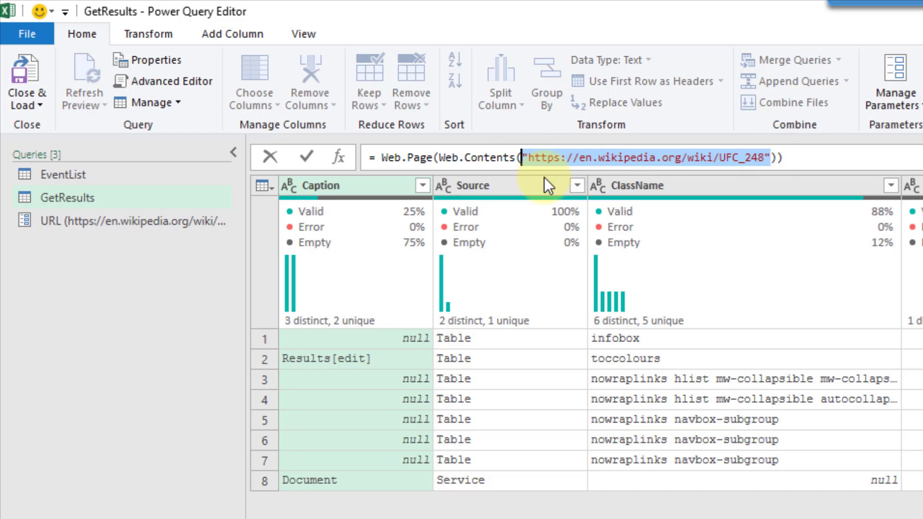
{"action": "type", "text": "URL"}
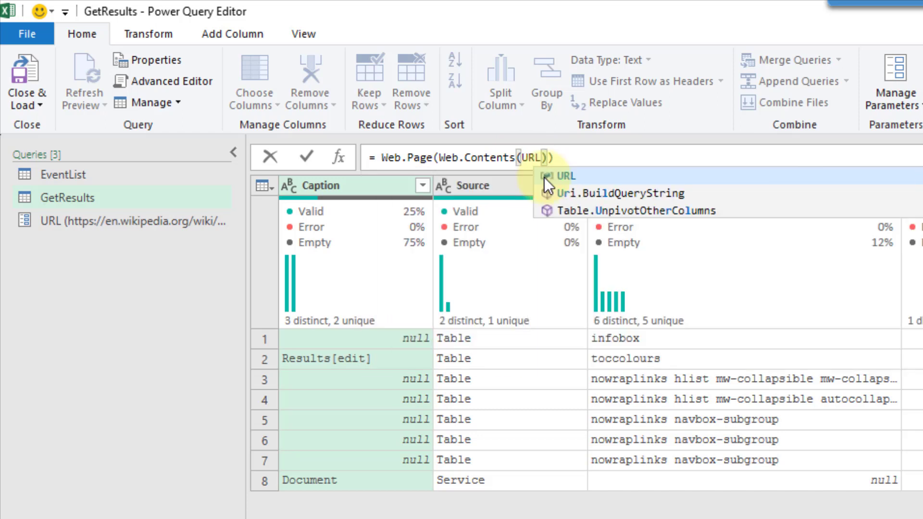
{"action": "left_click", "coordinate": [306, 156]}
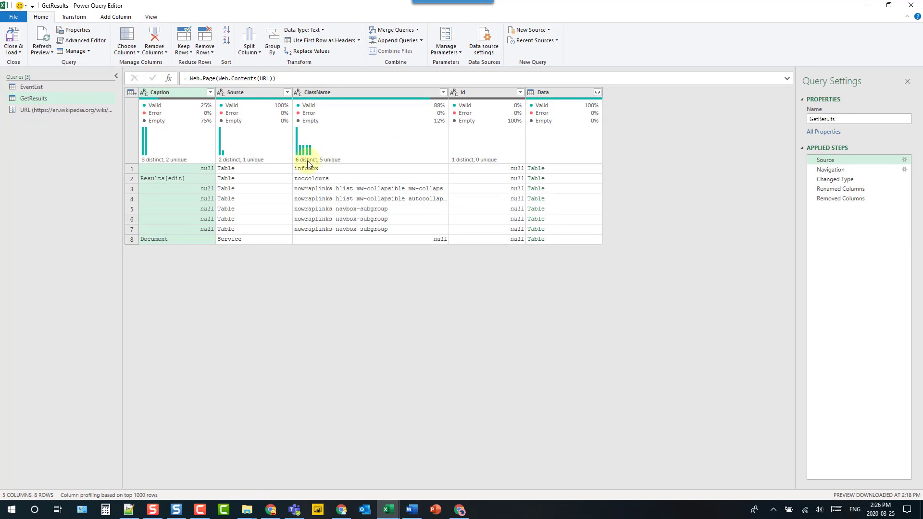
{"action": "left_click", "coordinate": [826, 198]}
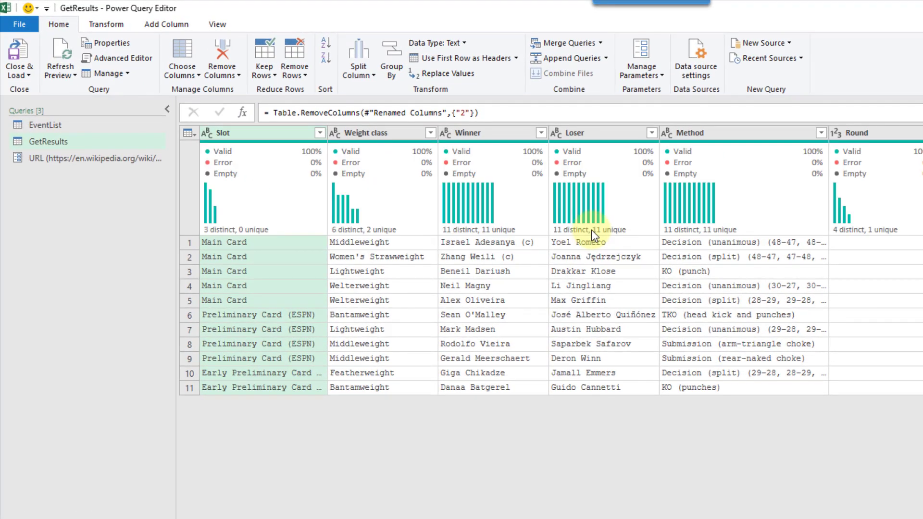
{"action": "mouse_move", "coordinate": [421, 164]}
Create a function named fGetResults from the GetResults query.
{"action": "right_click", "coordinate": [62, 141]}
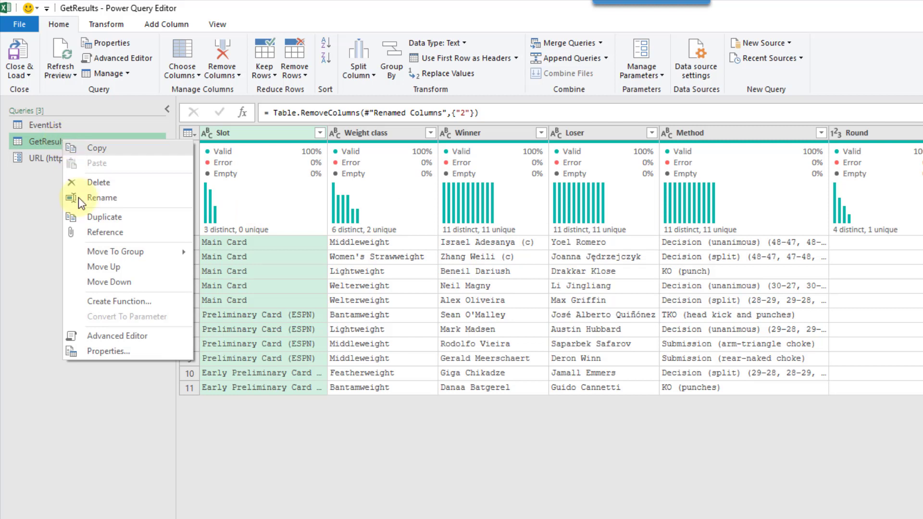
{"action": "left_click", "coordinate": [99, 302]}
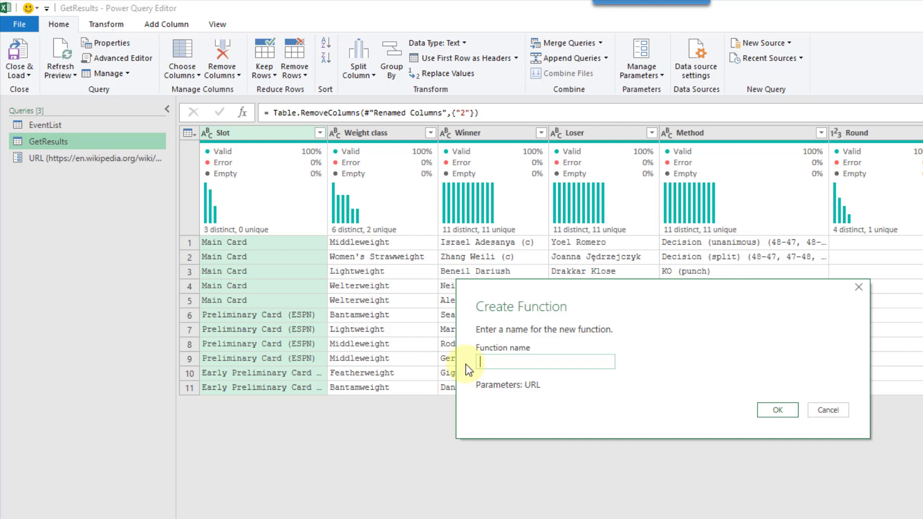
{"action": "type", "text": "fGe"}
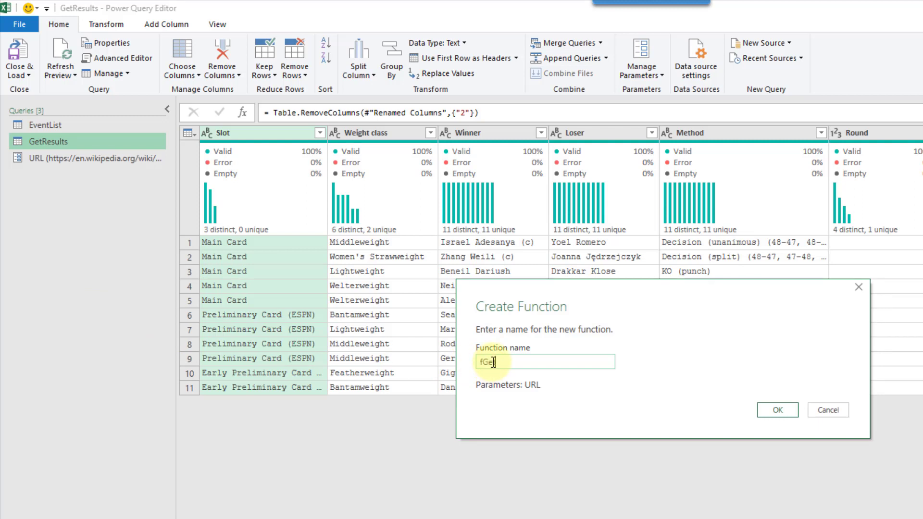
{"action": "type", "text": "tResults"}
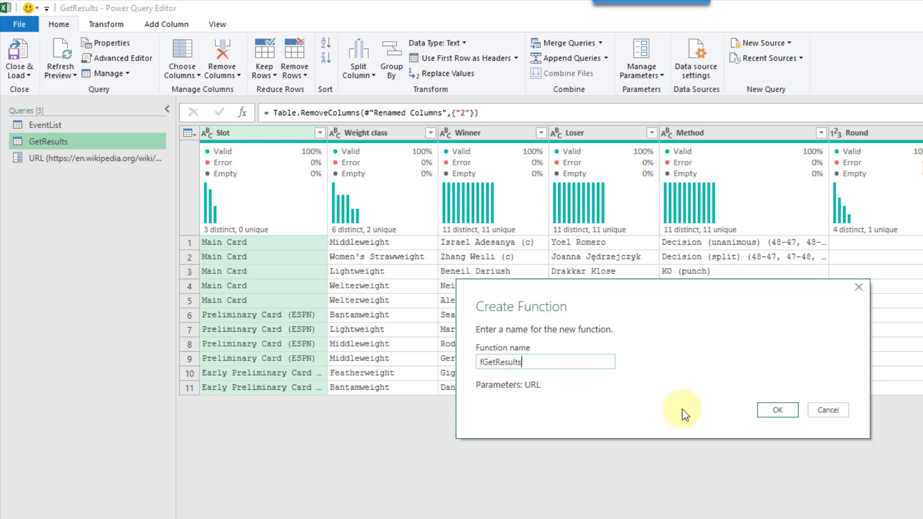
{"action": "left_click", "coordinate": [792, 412]}
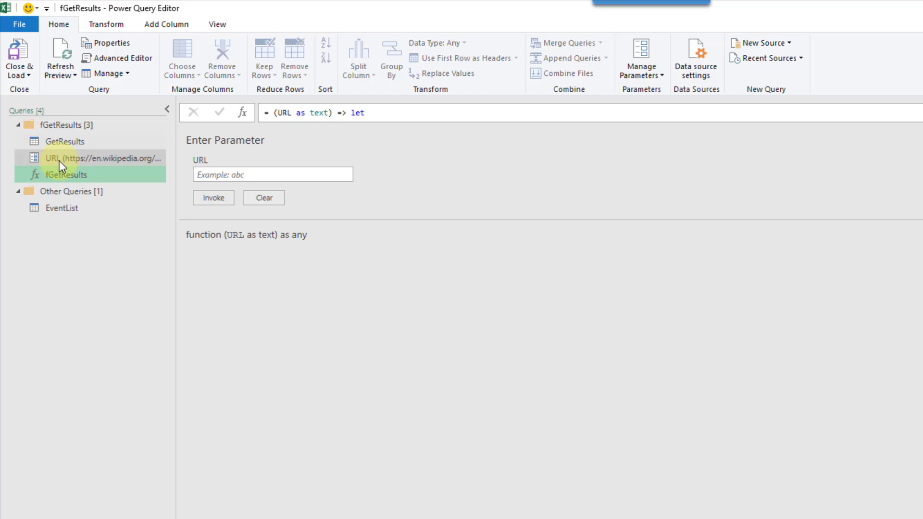
Review the GetResults, URL and fGetResults queries, then open EventList with its five URLs.
{"action": "left_click", "coordinate": [91, 140]}
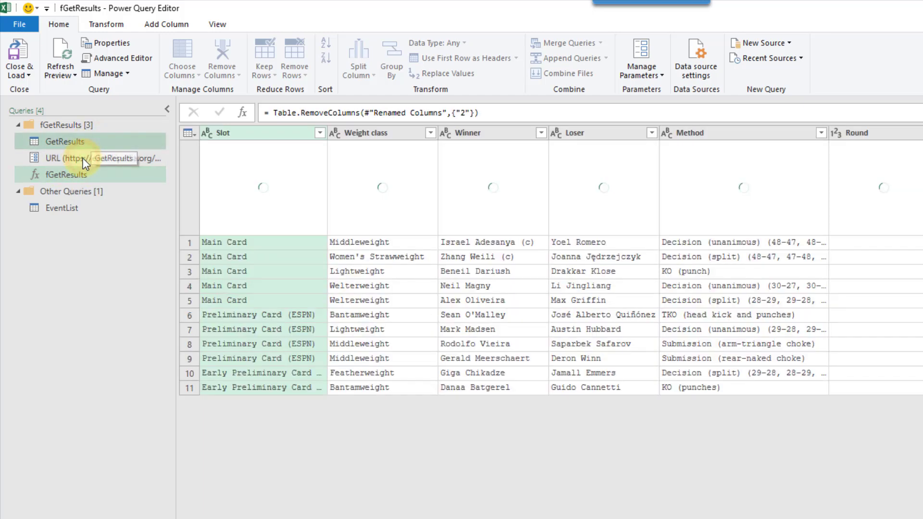
{"action": "left_click", "coordinate": [82, 158]}
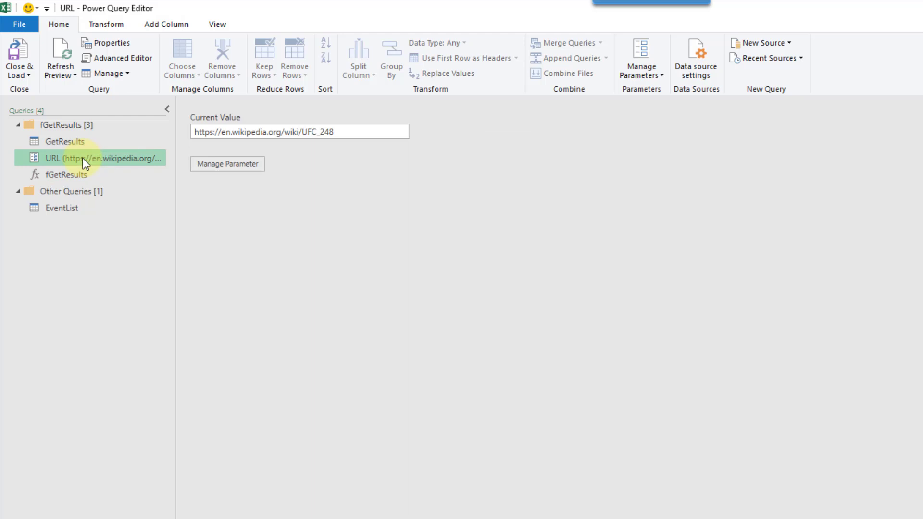
{"action": "left_click", "coordinate": [79, 172]}
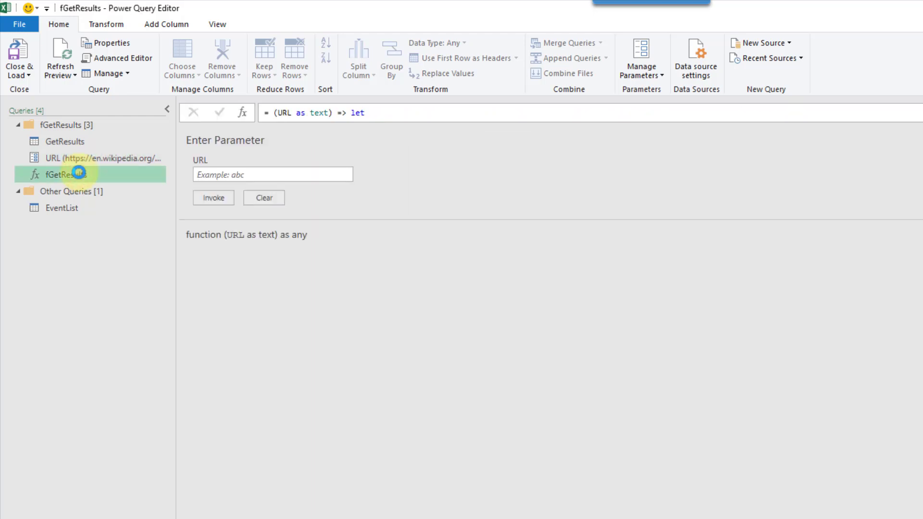
{"action": "left_click", "coordinate": [87, 142]}
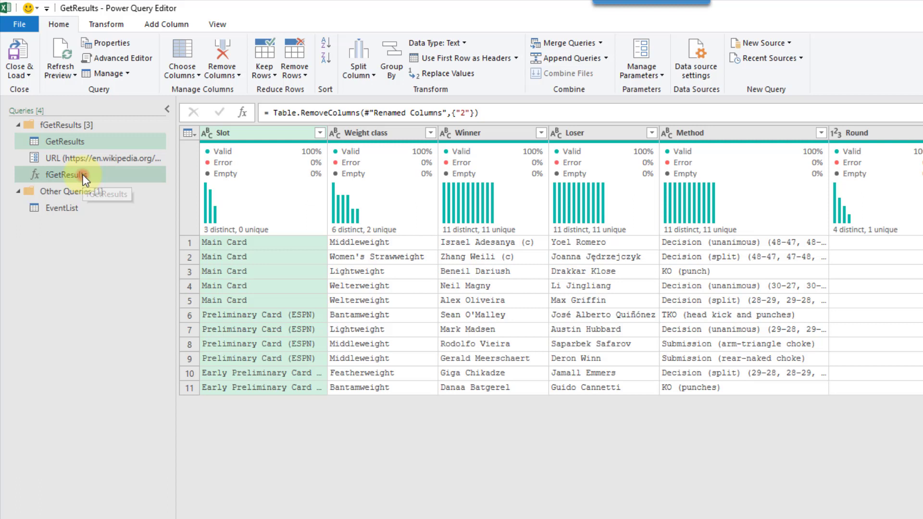
{"action": "left_click", "coordinate": [83, 175]}
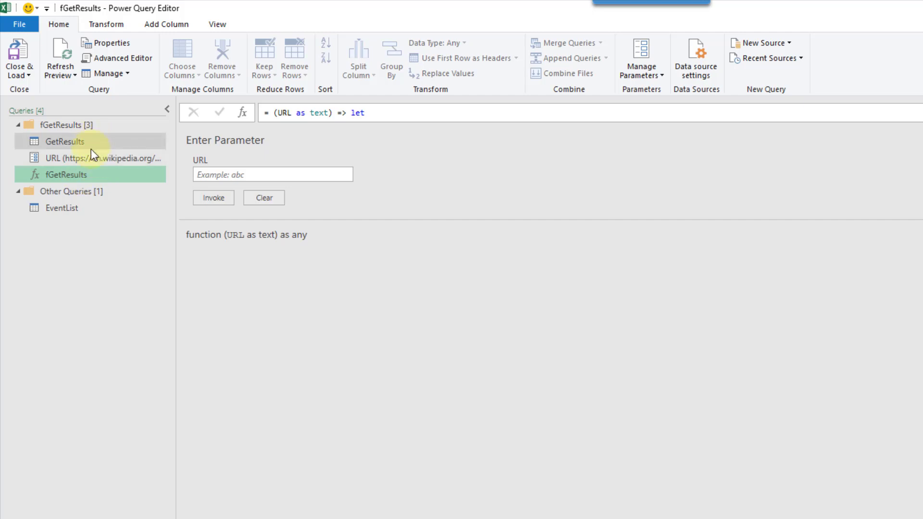
{"action": "left_click_drag", "start_coordinate": [75, 205], "coordinate": [74, 207]}
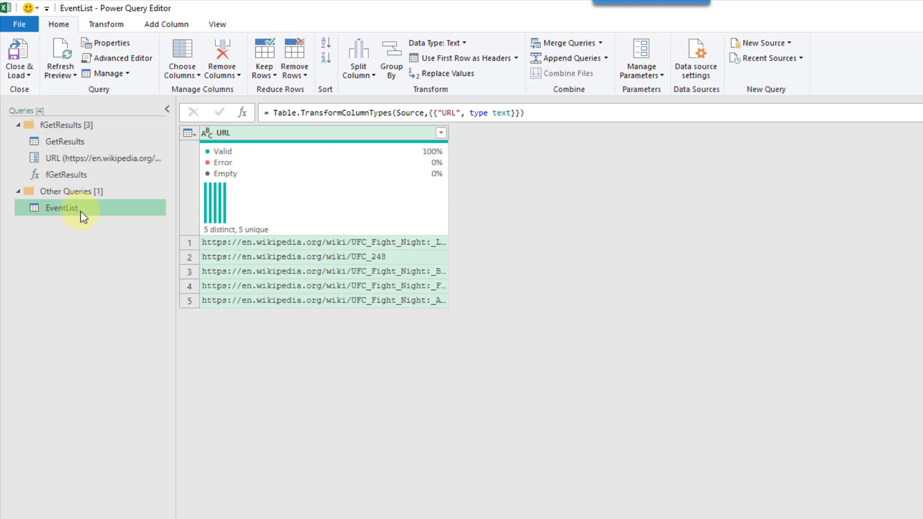
Invoke fGetResults on EventList's URL column as a new custom column named Results.
{"action": "mouse_move", "coordinate": [320, 207]}
{"action": "left_click", "coordinate": [163, 24]}
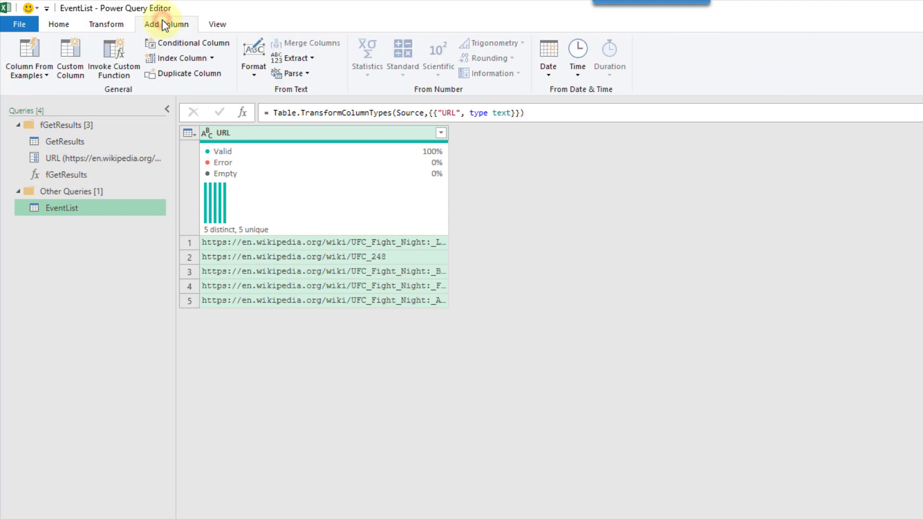
{"action": "left_click", "coordinate": [115, 75]}
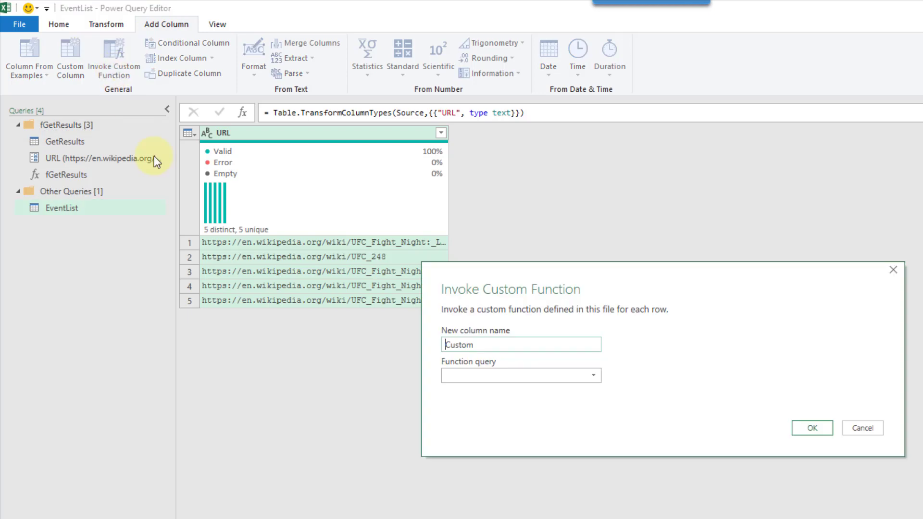
{"action": "mouse_move", "coordinate": [481, 344]}
{"action": "left_mouse_down"}
{"action": "mouse_move", "coordinate": [419, 343]}
{"action": "mouse_move", "coordinate": [475, 351]}
{"action": "left_mouse_up"}
{"action": "left_click", "coordinate": [506, 376]}
{"action": "left_click", "coordinate": [508, 390]}
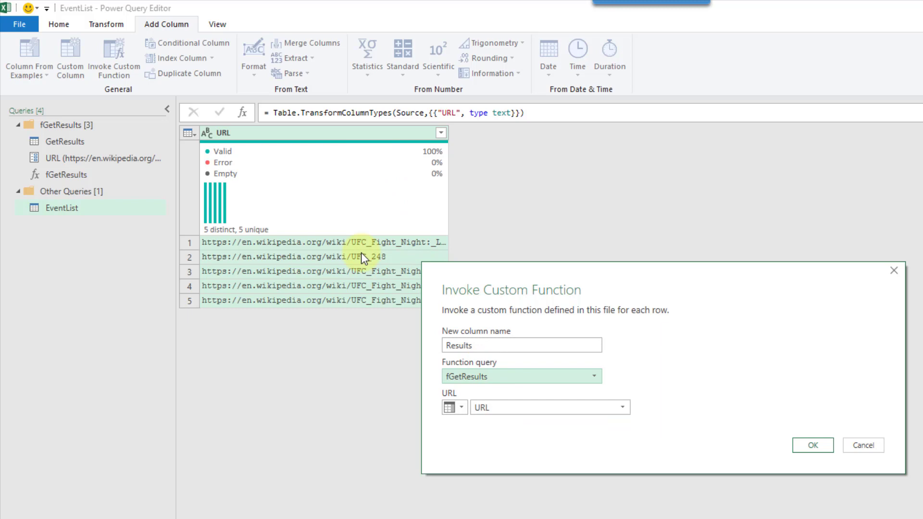
{"action": "left_click", "coordinate": [584, 409]}
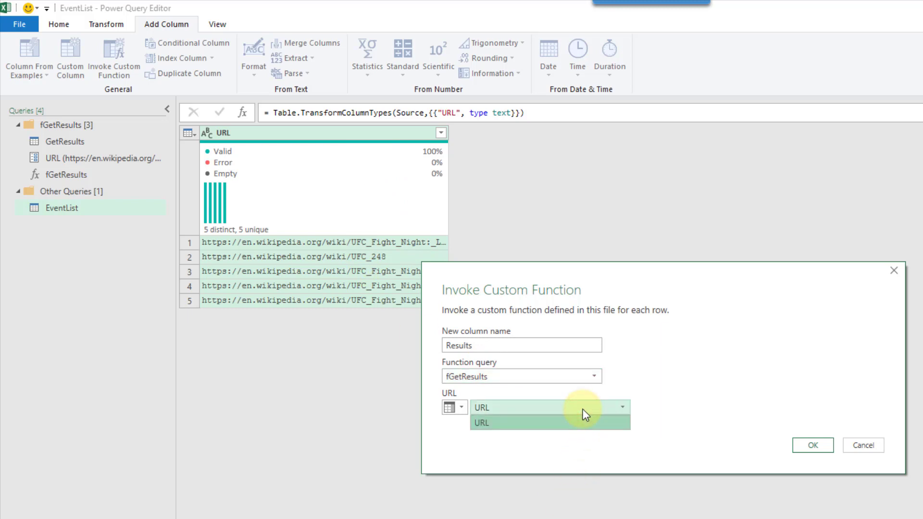
{"action": "left_click", "coordinate": [582, 426]}
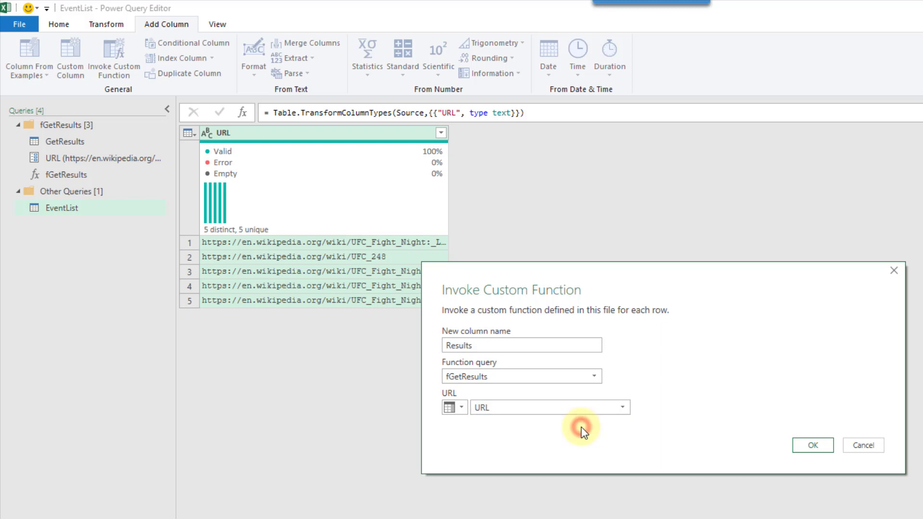
{"action": "left_click", "coordinate": [808, 447]}
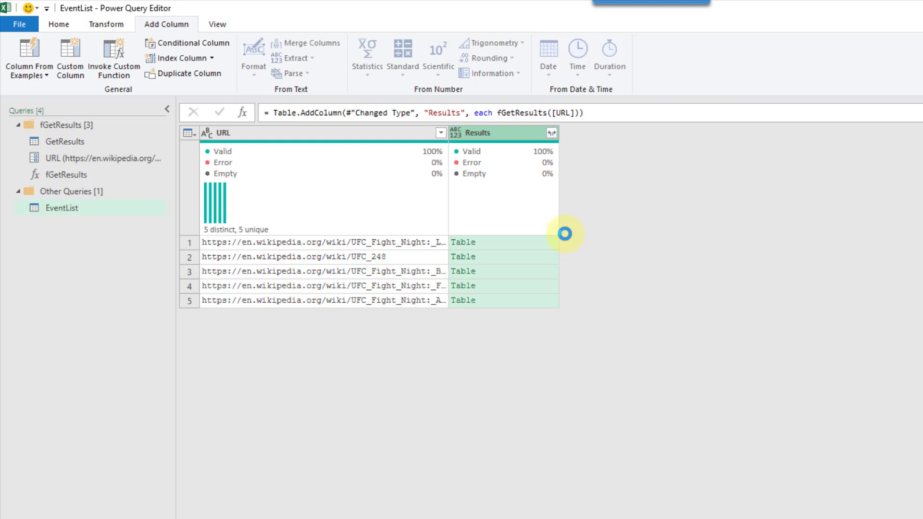
Expand the Results tables into their fight columns without the Results prefix.
{"action": "left_click", "coordinate": [534, 244]}
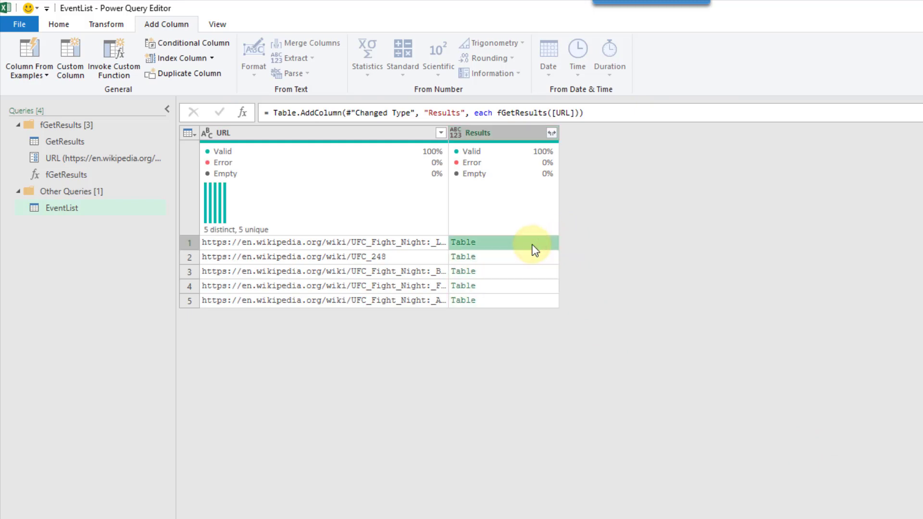
{"action": "left_click", "coordinate": [420, 238]}
{"action": "left_click", "coordinate": [494, 243]}
{"action": "left_click", "coordinate": [552, 133]}
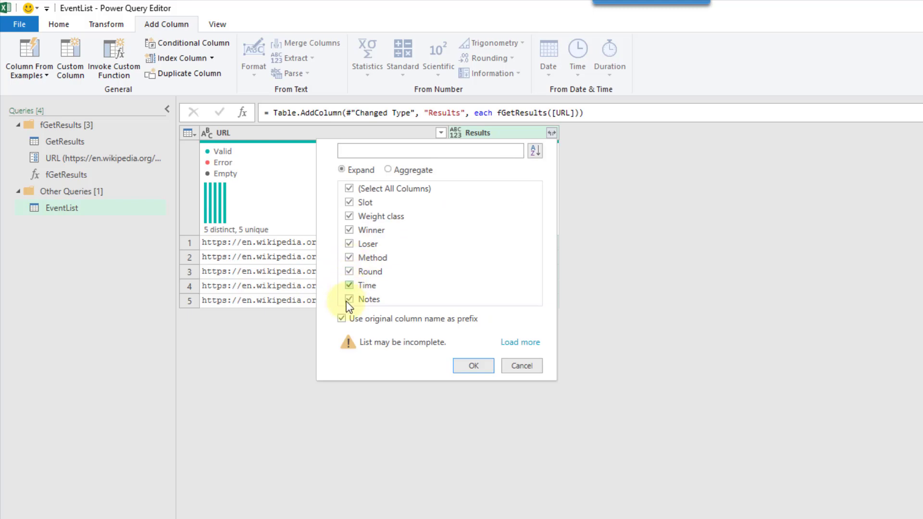
{"action": "left_click", "coordinate": [342, 319]}
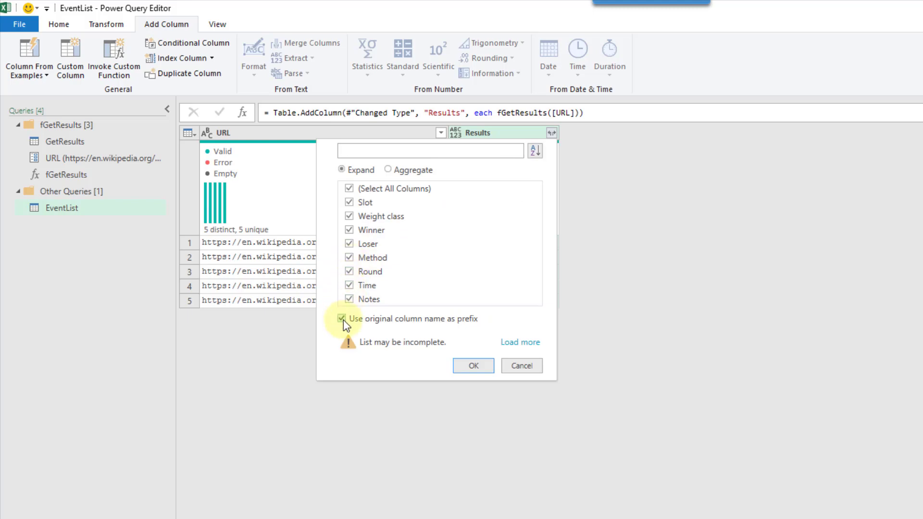
{"action": "left_click", "coordinate": [467, 367]}
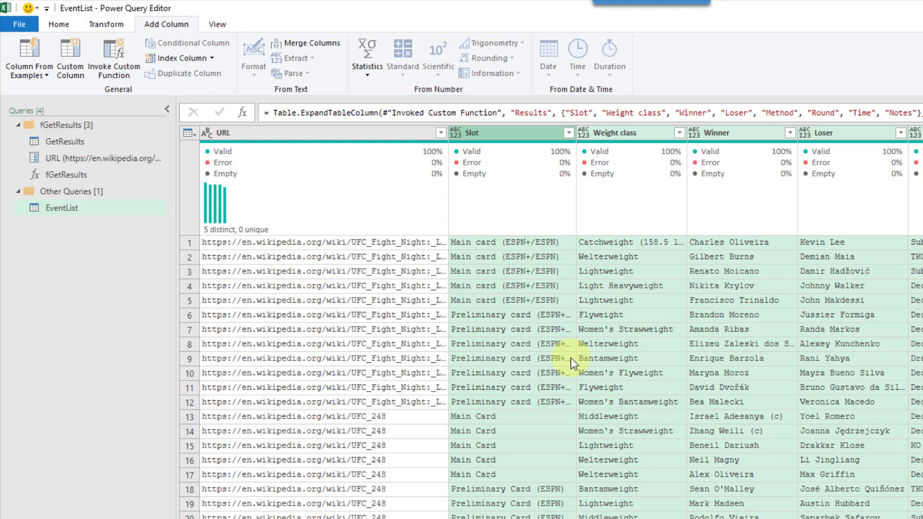
Close & Load the EventList query to the Excel worksheet.
{"action": "left_click", "coordinate": [63, 25]}
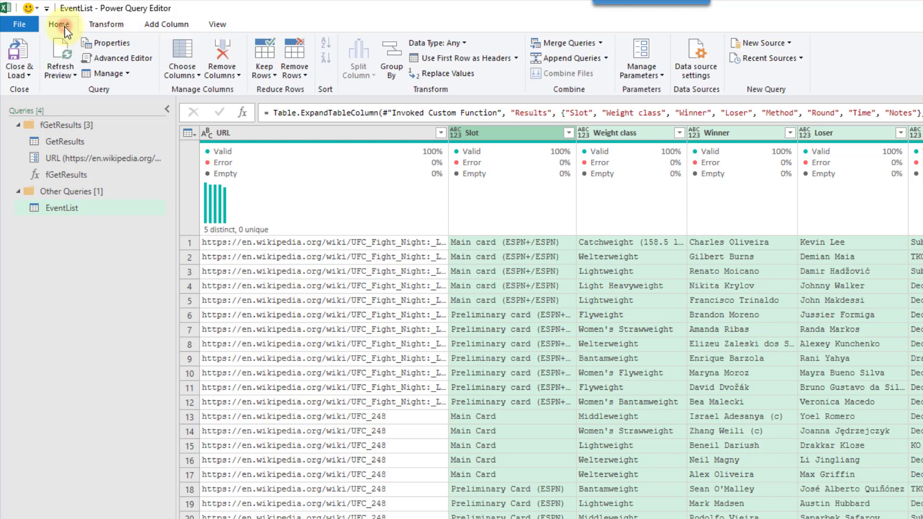
{"action": "left_click", "coordinate": [30, 71]}
{"action": "left_click", "coordinate": [33, 88]}
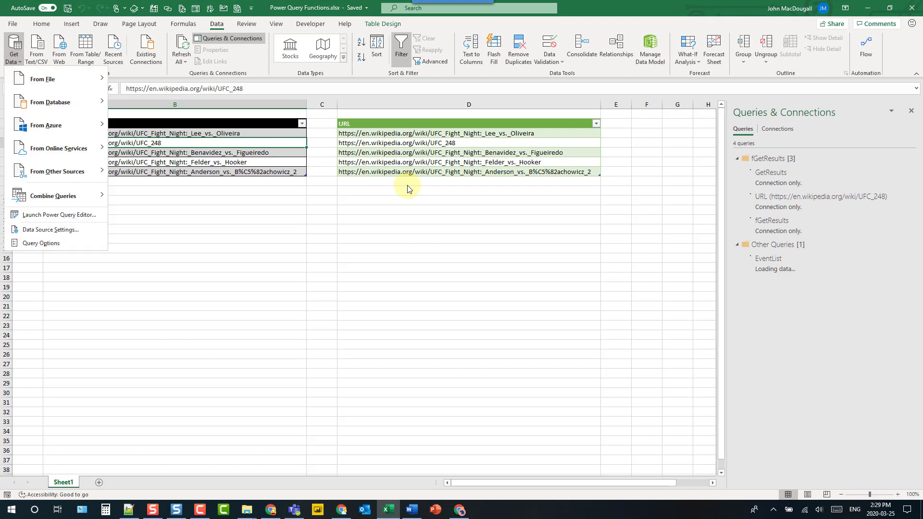
Check the loaded 60-row bout table and select the five event URLs in B3:B7.
{"action": "key", "text": "alt+Tab"}
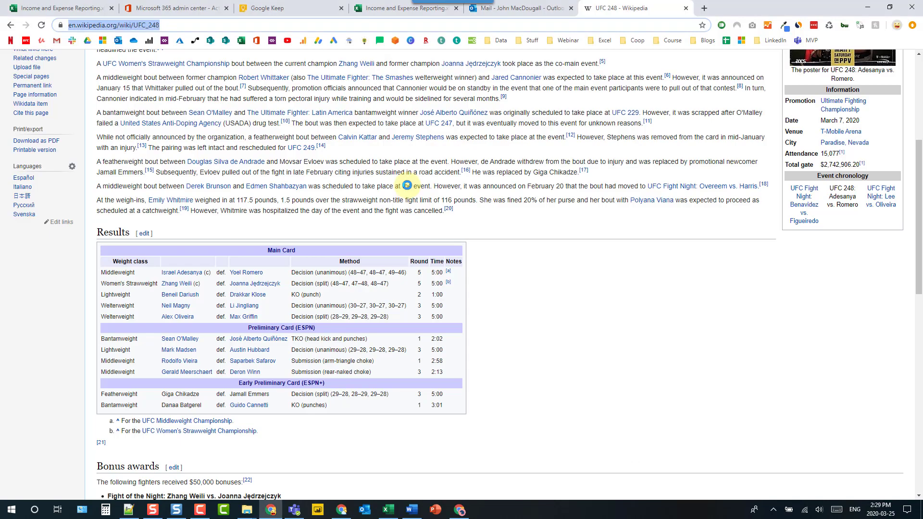
{"action": "left_click", "coordinate": [388, 509]}
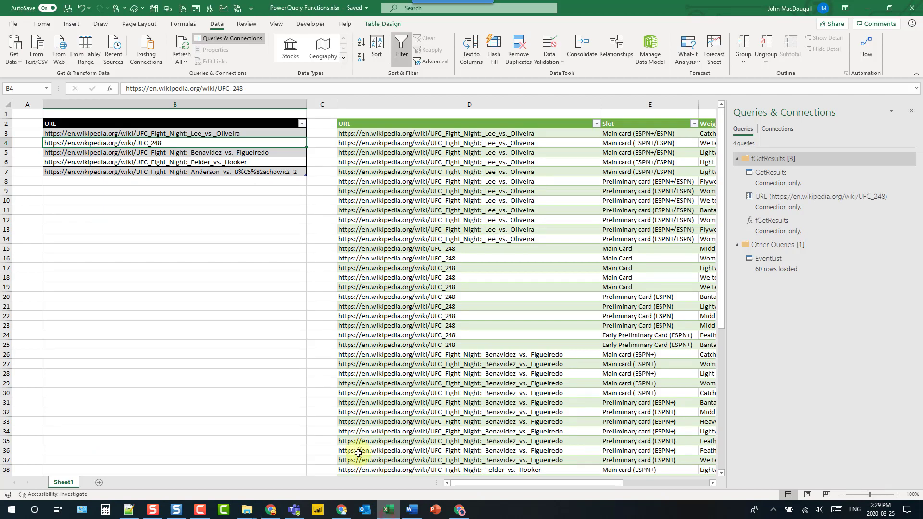
{"action": "left_click", "coordinate": [359, 229]}
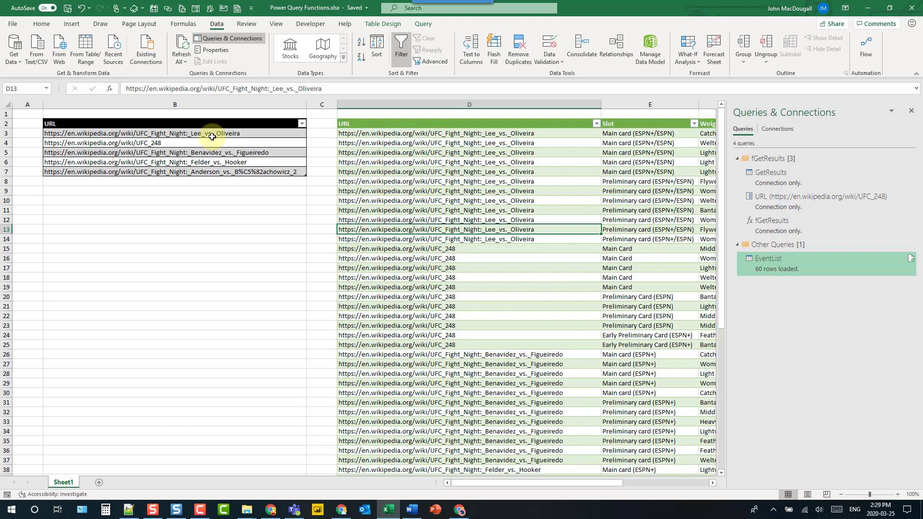
{"action": "left_click_drag", "start_coordinate": [212, 135], "coordinate": [212, 168]}
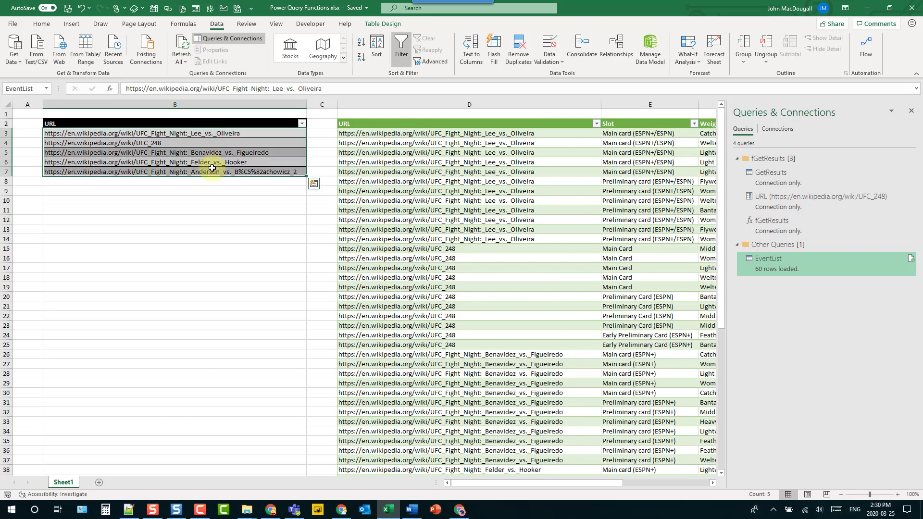